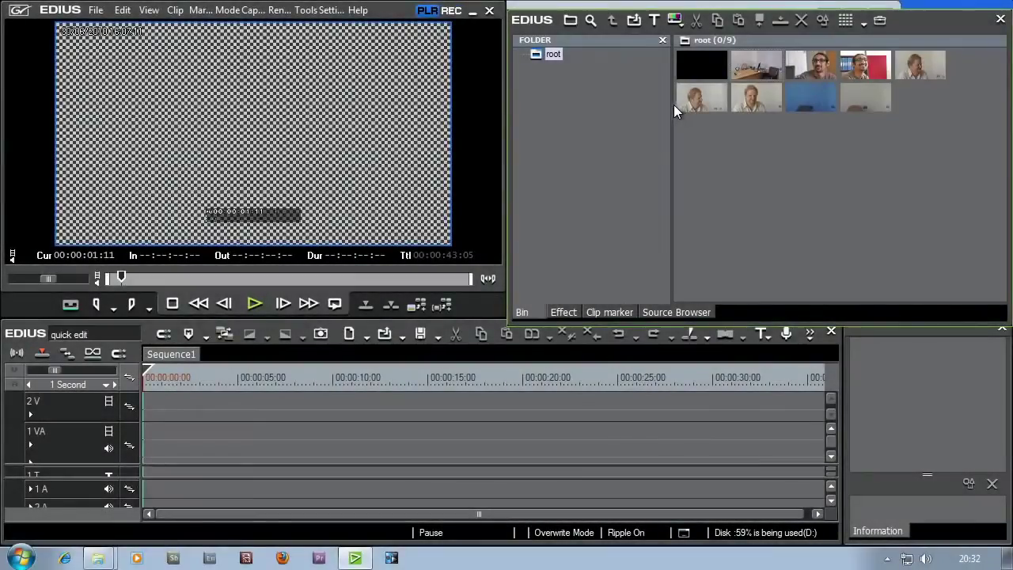
# - Drag the Folder-tree splitter left so the nine clip thumbnails reflow into wider rows
pyautogui.moveTo(673, 104); pyautogui.dragTo(544, 60)
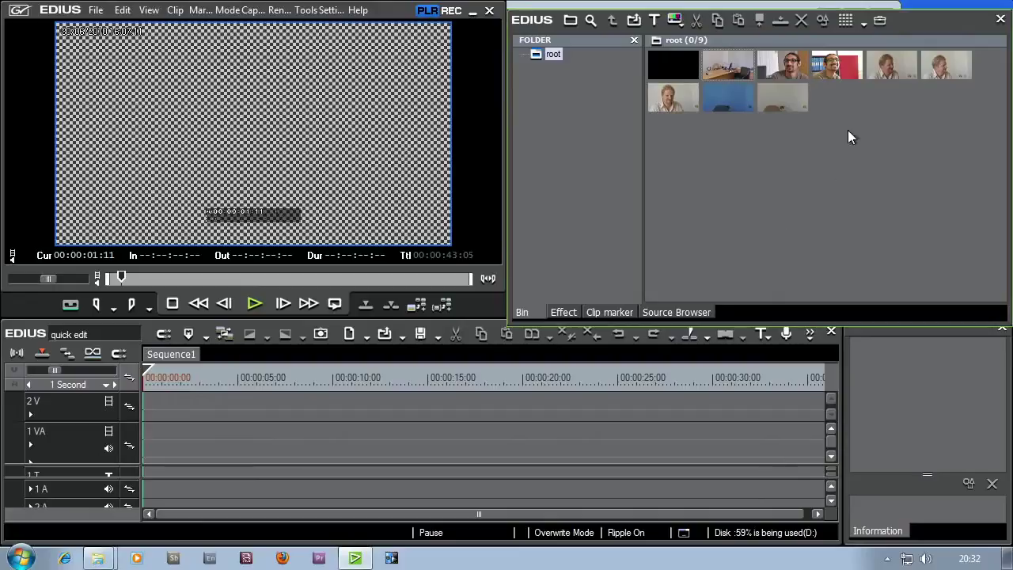
# - Switch the bin to Details view, then back to large Thumbnail view
pyautogui.click(850, 25)
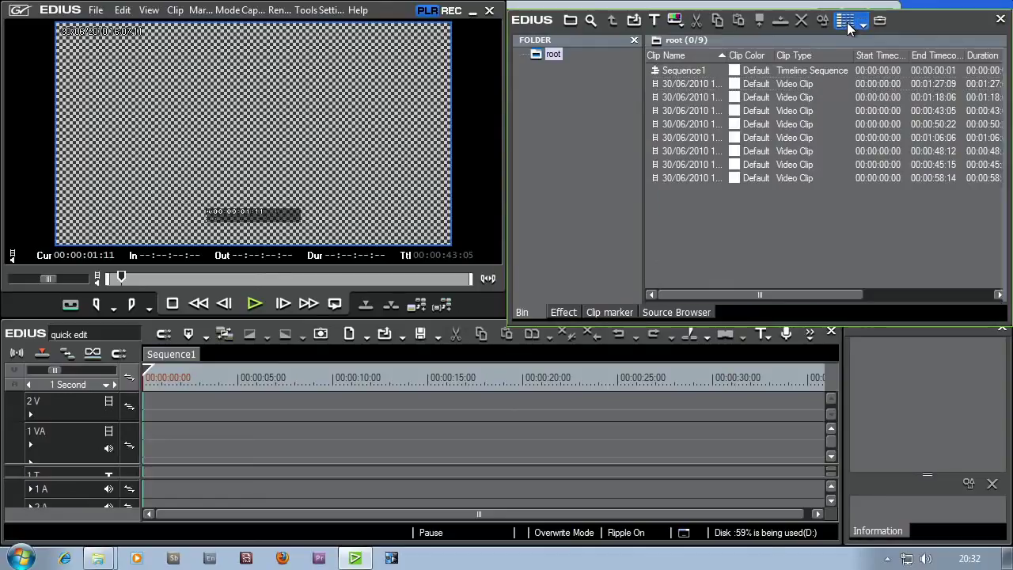
pyautogui.click(848, 24)
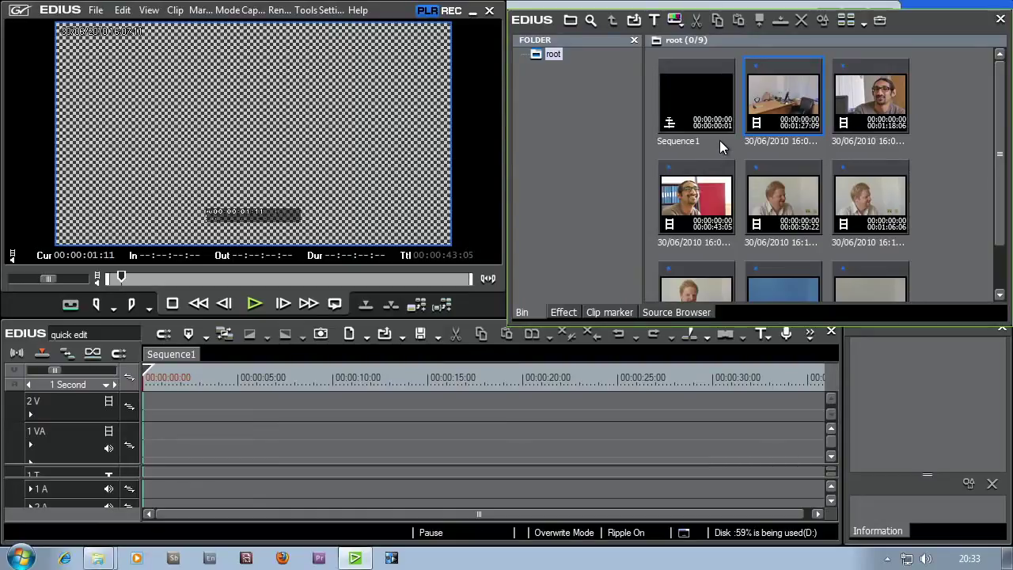
# - Preview the third-row clip and the close-up of the man in glasses in the Player
pyautogui.doubleClick(711, 278)
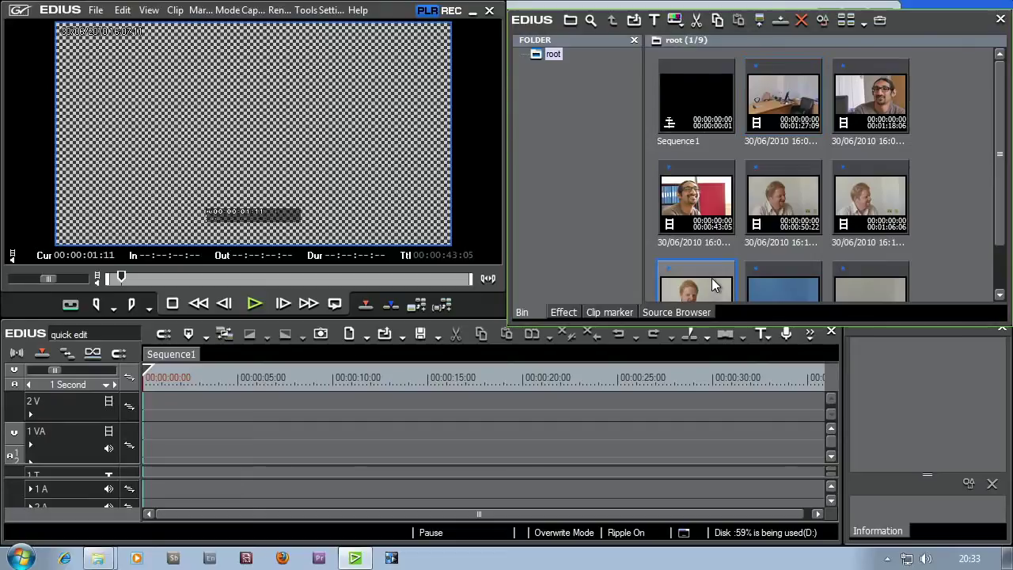
pyautogui.click(877, 97)
pyautogui.doubleClick(878, 97)
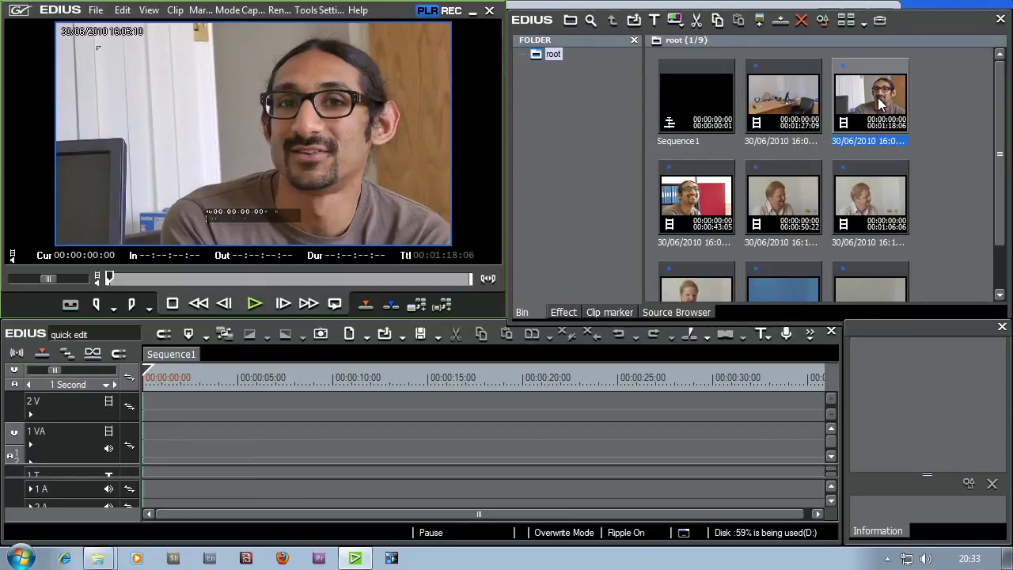
# - Load the office clip with the two men and scrub it to 00:00:19:01
pyautogui.click(787, 107)
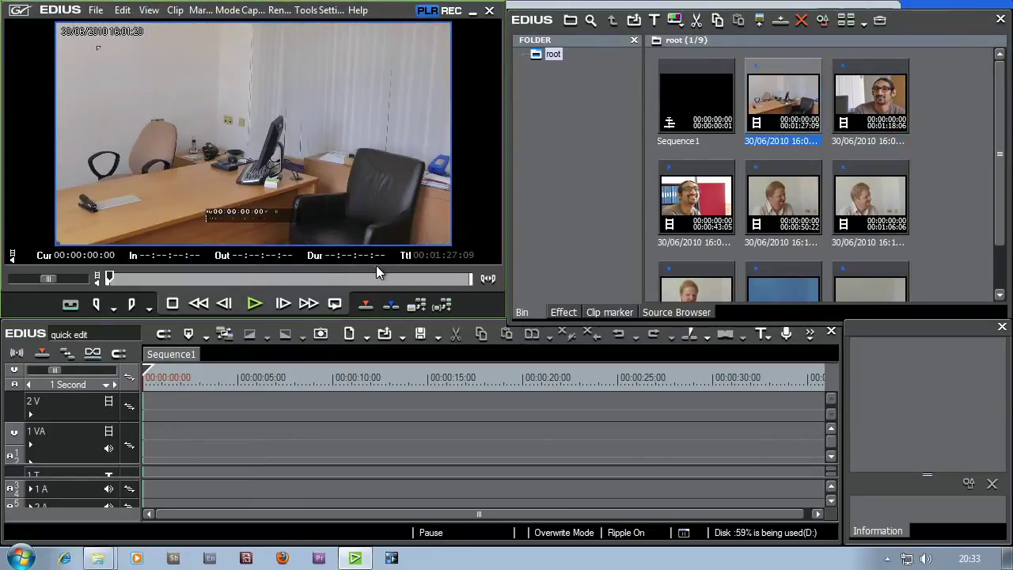
pyautogui.moveTo(109, 282); pyautogui.dragTo(249, 273)
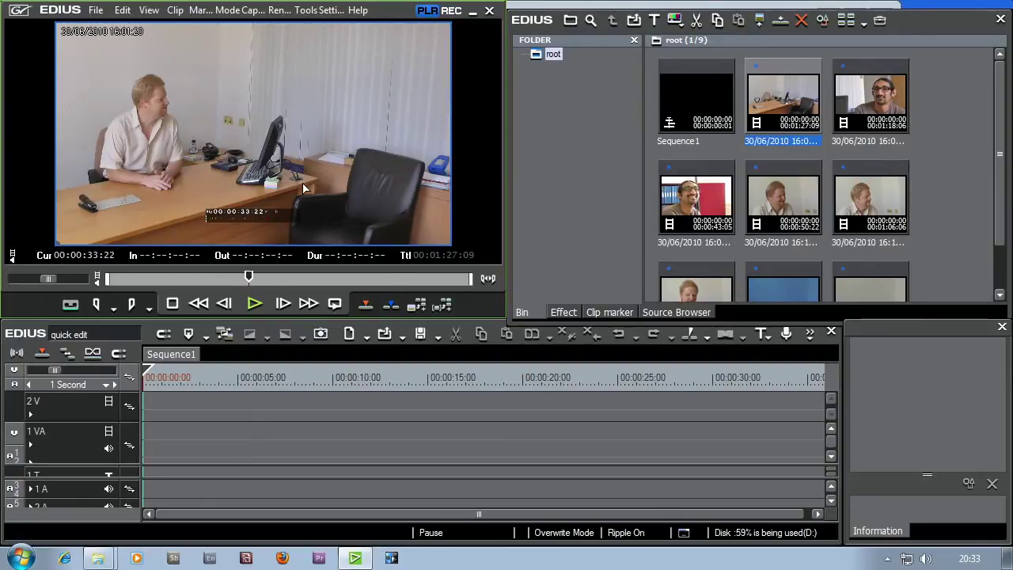
pyautogui.moveTo(250, 286); pyautogui.dragTo(189, 283)
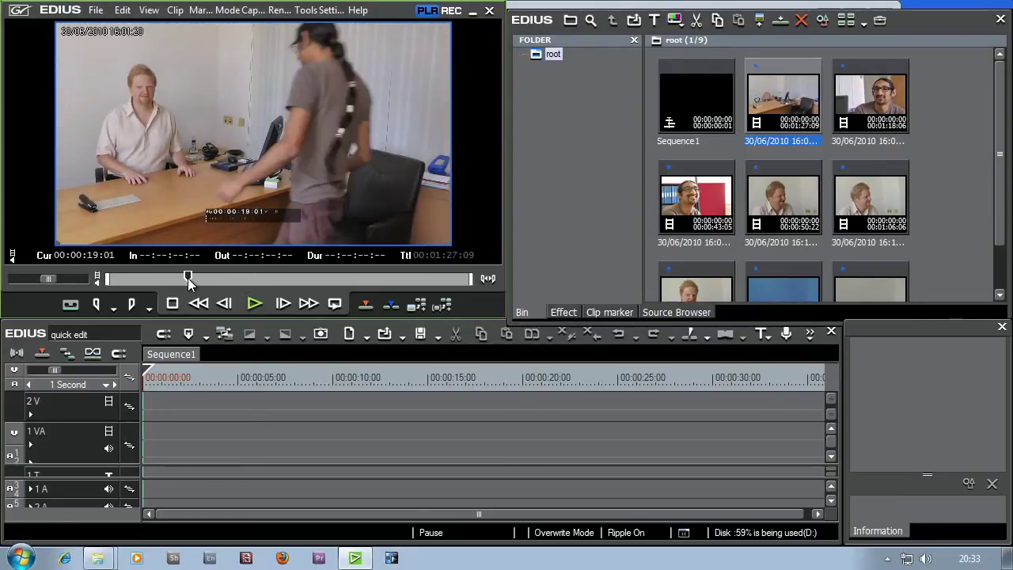
pyautogui.click(795, 101)
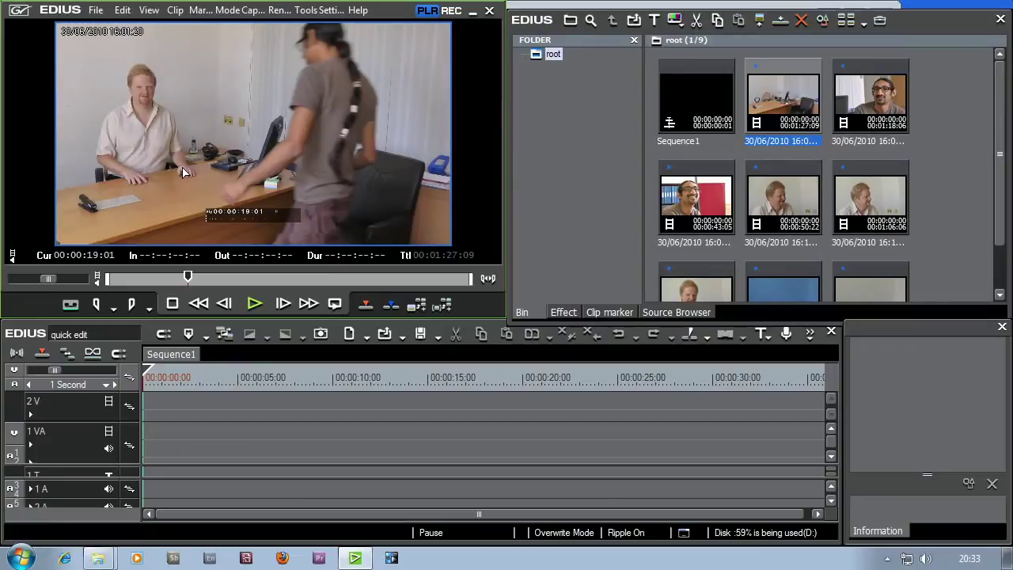
pyautogui.click(762, 95)
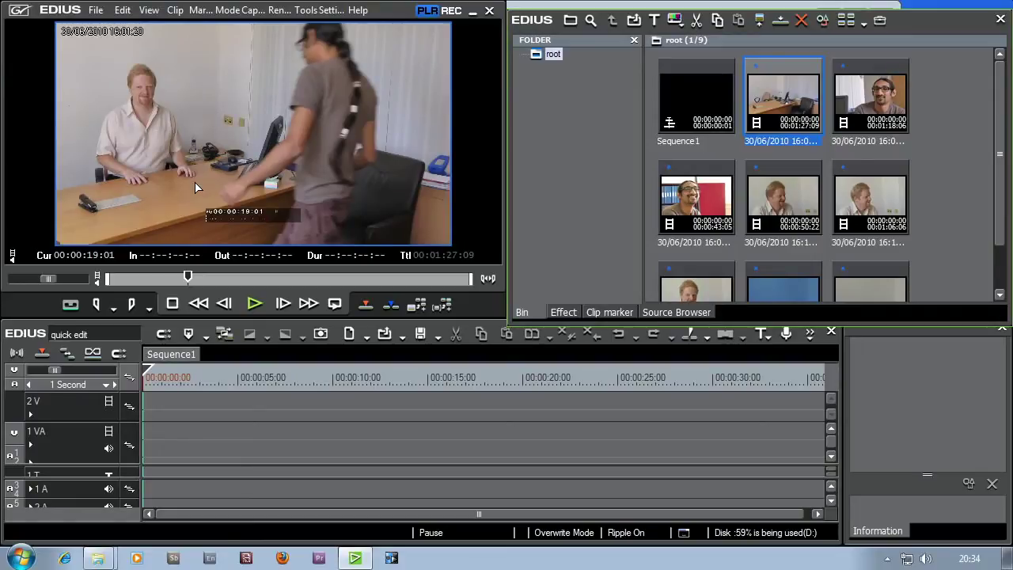
# - Play and pause the office clip several times, ending paused at 00:00:28:10
pyautogui.click(254, 305)
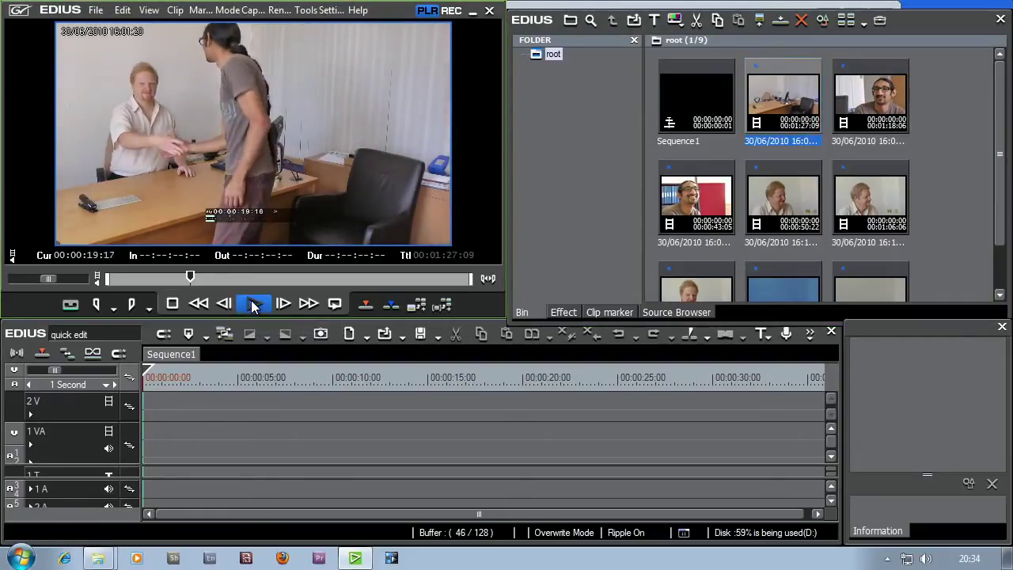
pyautogui.click(255, 305)
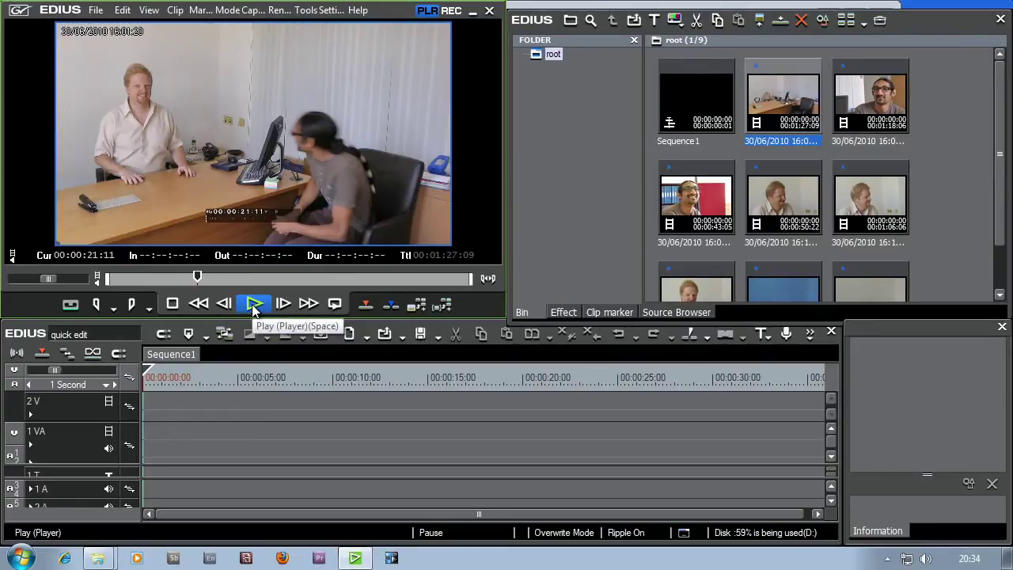
pyautogui.press('space')
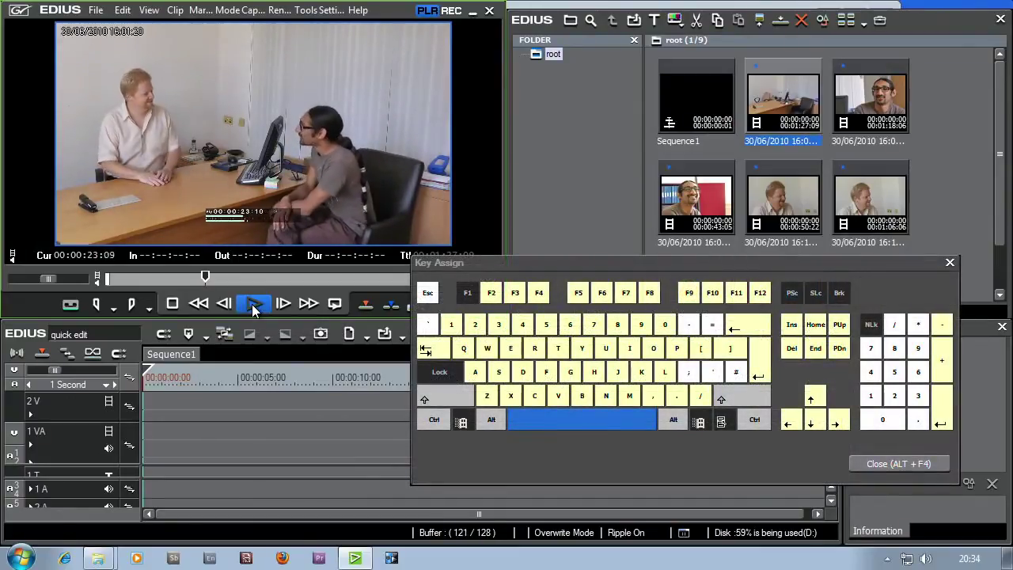
pyautogui.press('space')
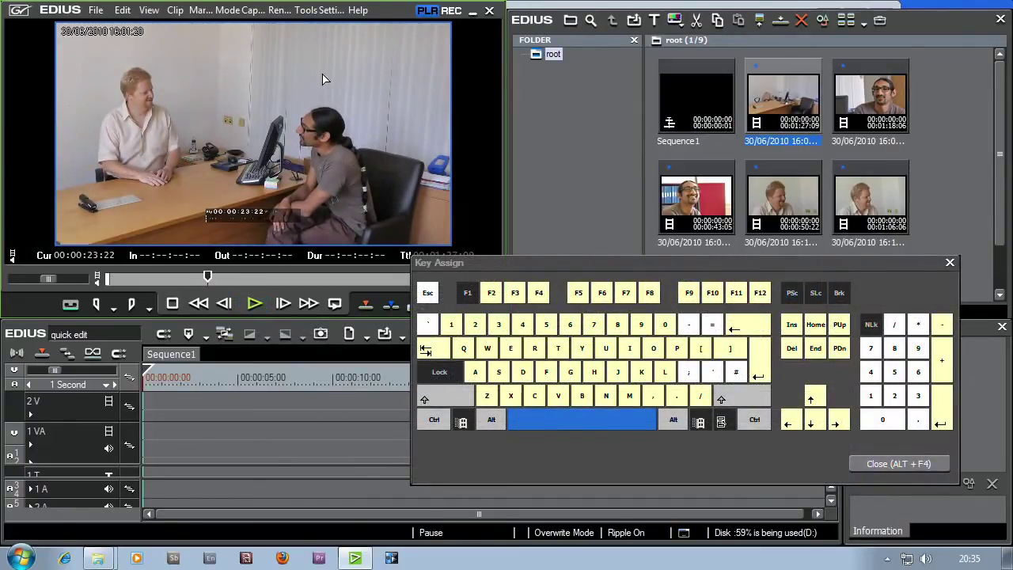
pyautogui.click(262, 310)
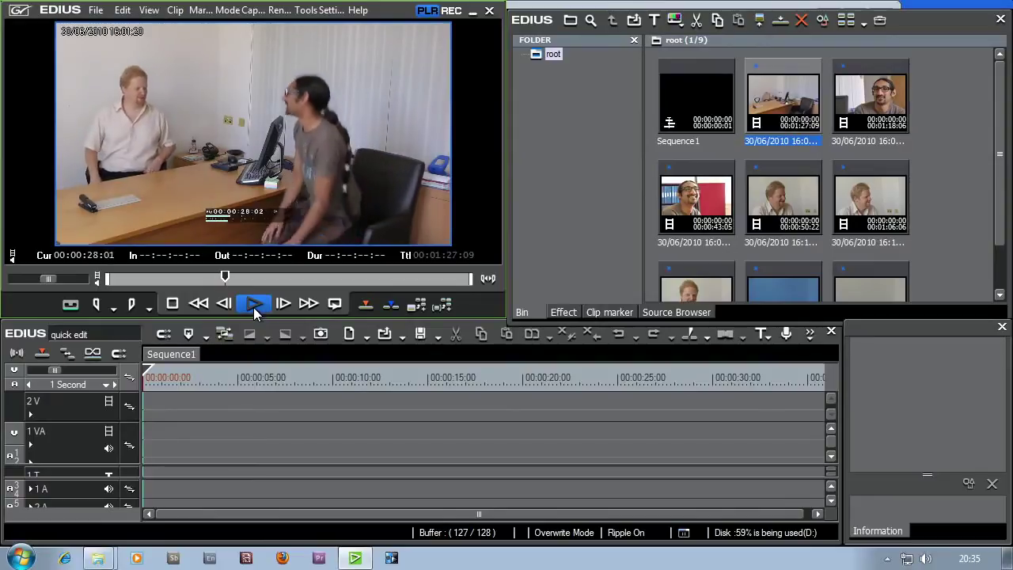
pyautogui.click(254, 308)
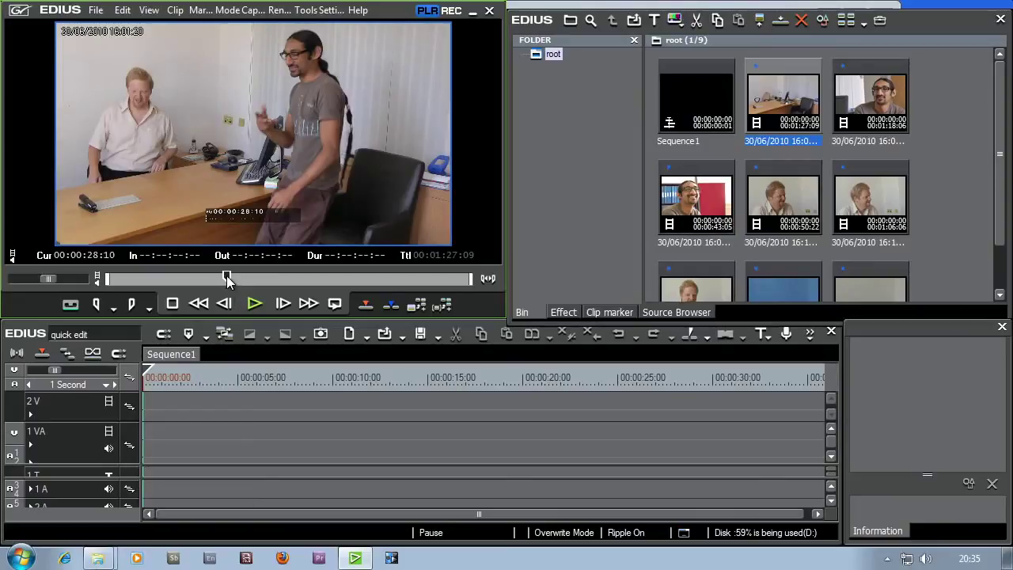
# - Scrub the office clip back and forth to around 00:00:36, where the man sits alone
pyautogui.moveTo(227, 276); pyautogui.dragTo(280, 277)
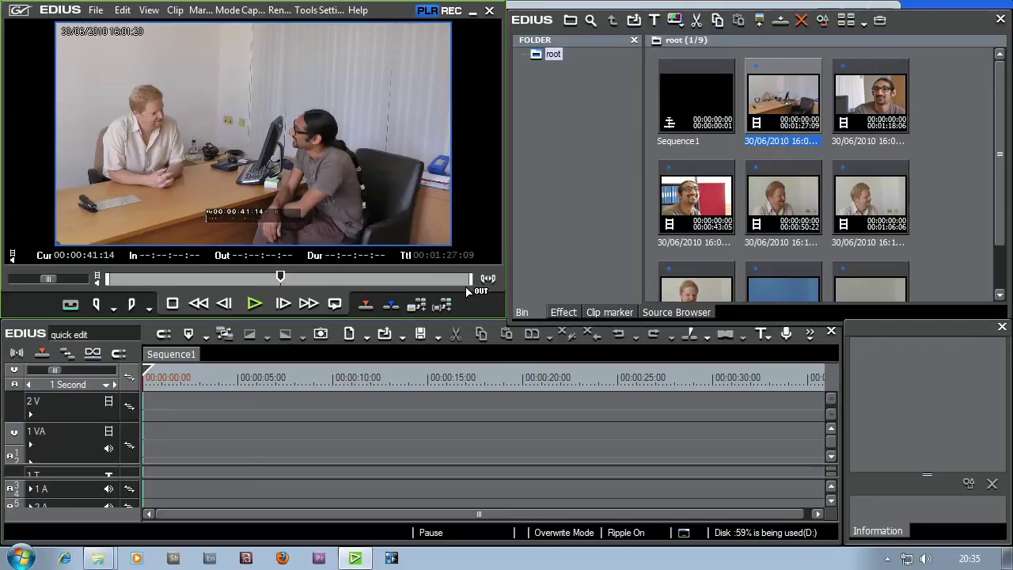
pyautogui.moveTo(282, 272); pyautogui.dragTo(118, 280)
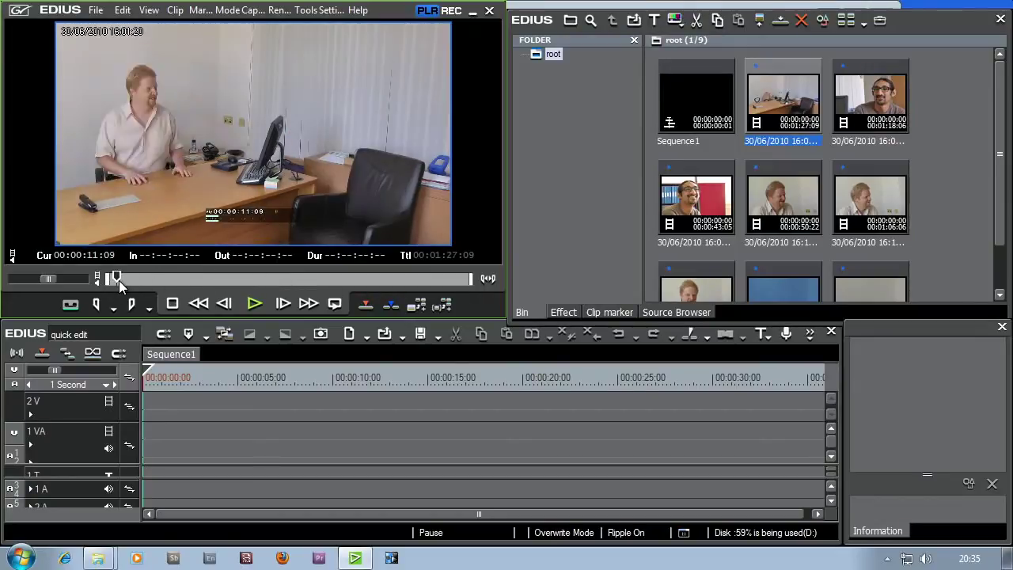
pyautogui.moveTo(301, 293); pyautogui.dragTo(263, 290)
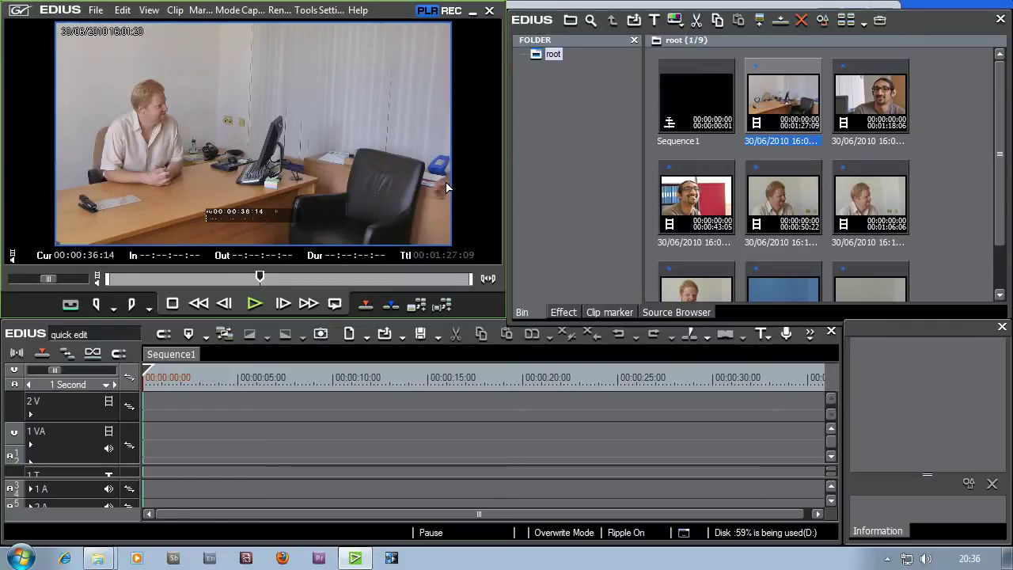
pyautogui.moveTo(260, 278); pyautogui.dragTo(259, 281)
# - Step frame by frame around 36 seconds until the clip is parked at 00:00:36:11
pyautogui.click(224, 309)
pyautogui.click(225, 309)
pyautogui.click(224, 310)
pyautogui.click(282, 308)
pyautogui.click(282, 308)
pyautogui.click(283, 308)
pyautogui.click(283, 307)
pyautogui.click(221, 308)
pyautogui.click(222, 308)
pyautogui.click(222, 309)
pyautogui.click(222, 309)
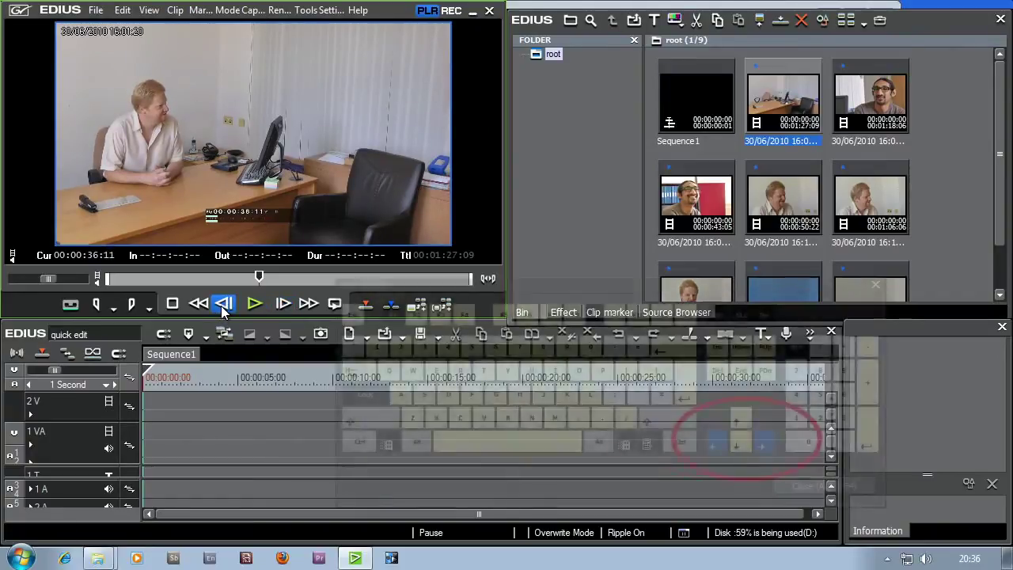
pyautogui.click(224, 308)
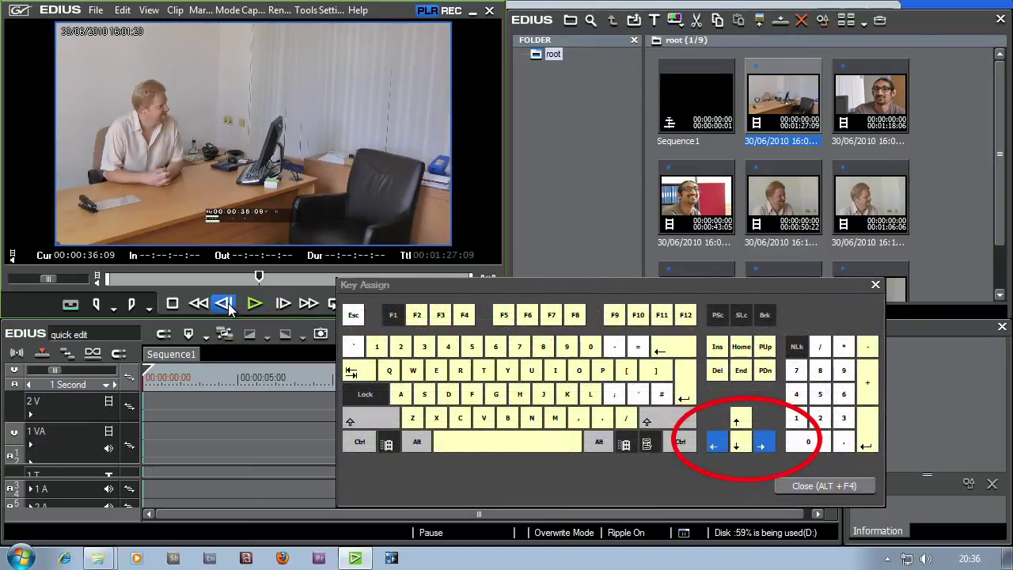
pyautogui.click(278, 305)
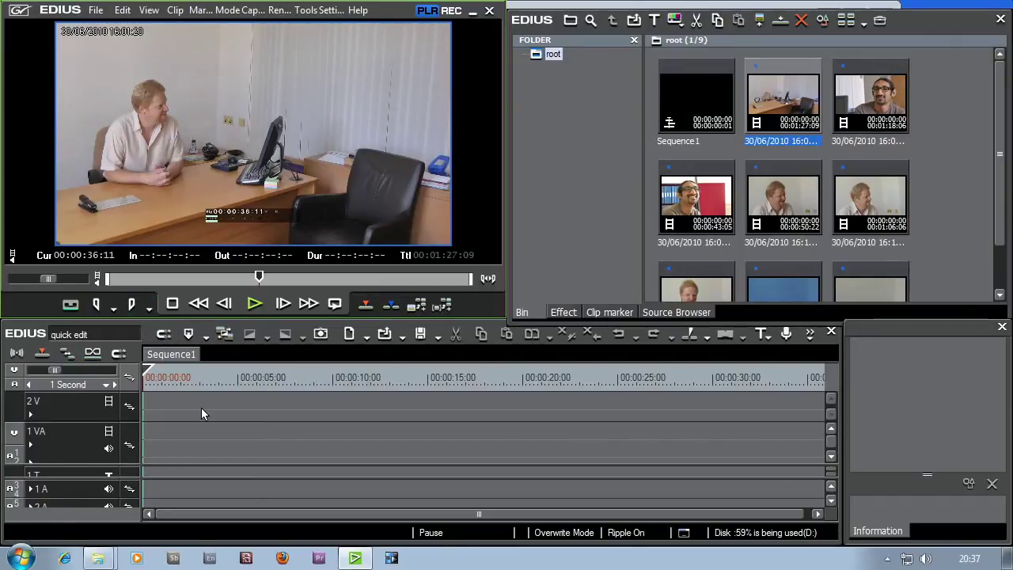
# - Mark the In point at 00:00:36:11, then play and scrub ahead to 00:00:39:21
pyautogui.click(100, 304)
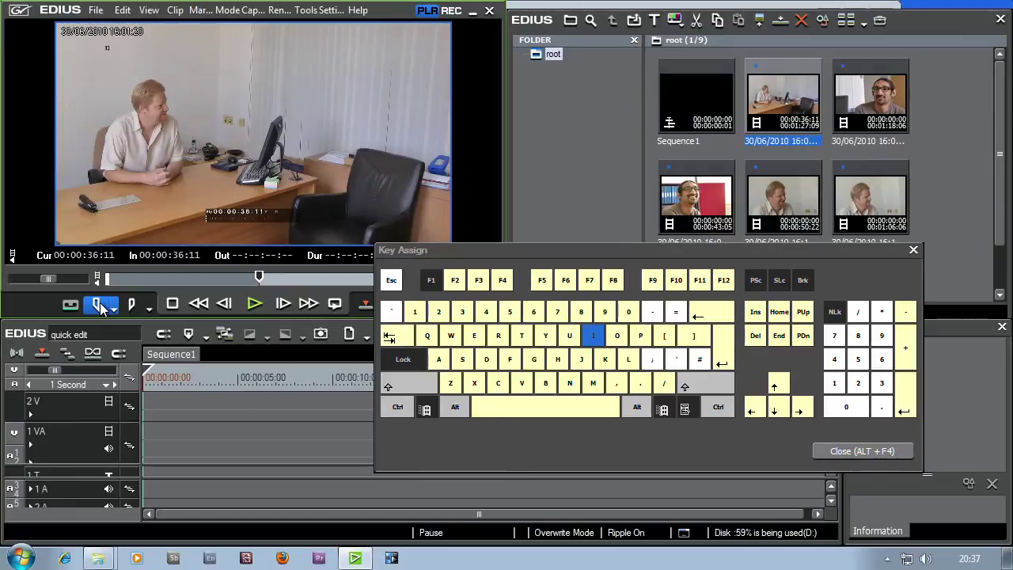
pyautogui.click(253, 303)
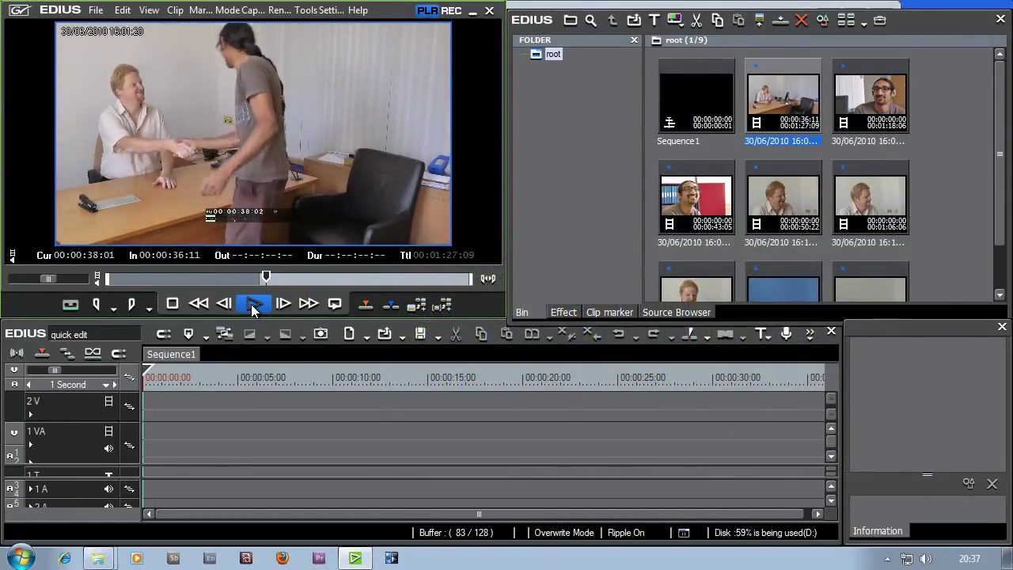
pyautogui.click(251, 303)
pyautogui.click(251, 304)
pyautogui.click(251, 303)
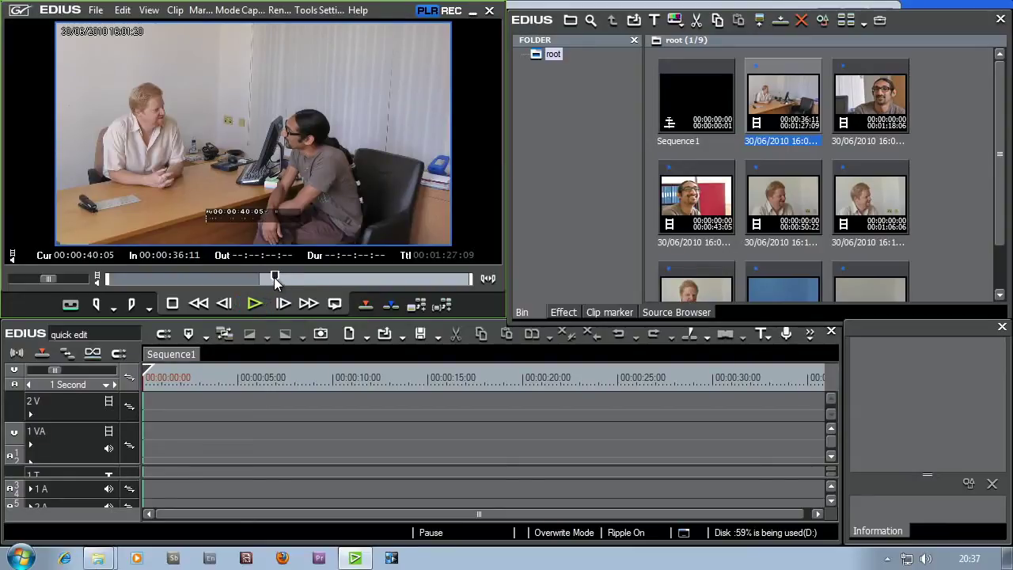
pyautogui.moveTo(274, 279); pyautogui.dragTo(267, 285)
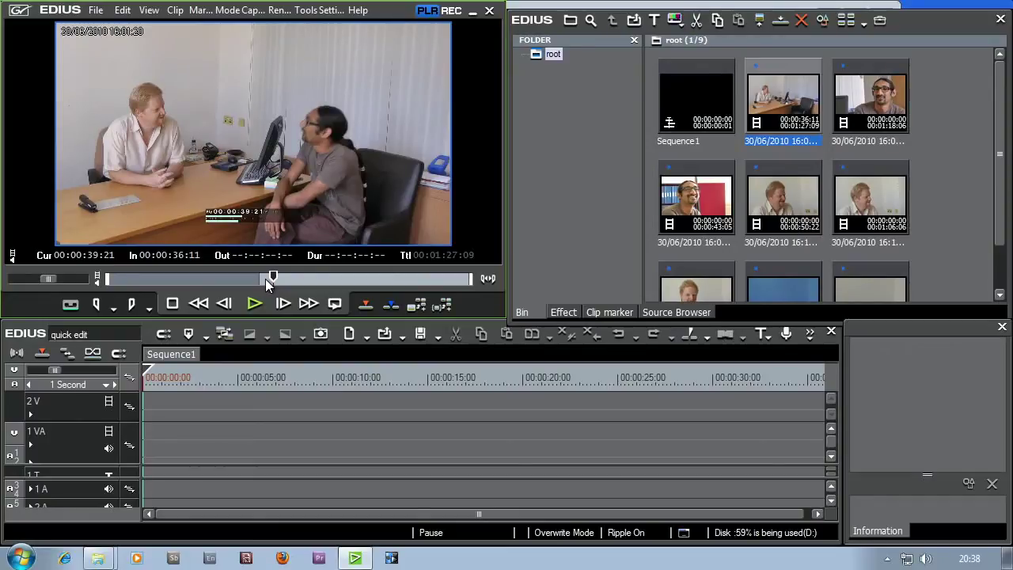
# - Mark the Out point at 00:00:39:21 for a 00:00:03:10 range, then move to 00:00:44:16
pyautogui.click(133, 306)
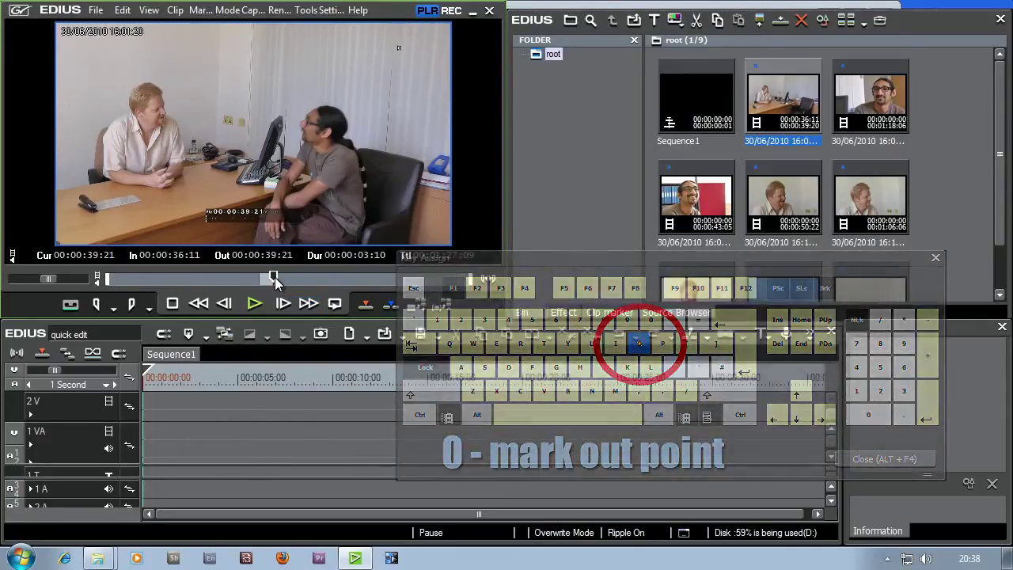
pyautogui.moveTo(273, 277); pyautogui.dragTo(293, 277)
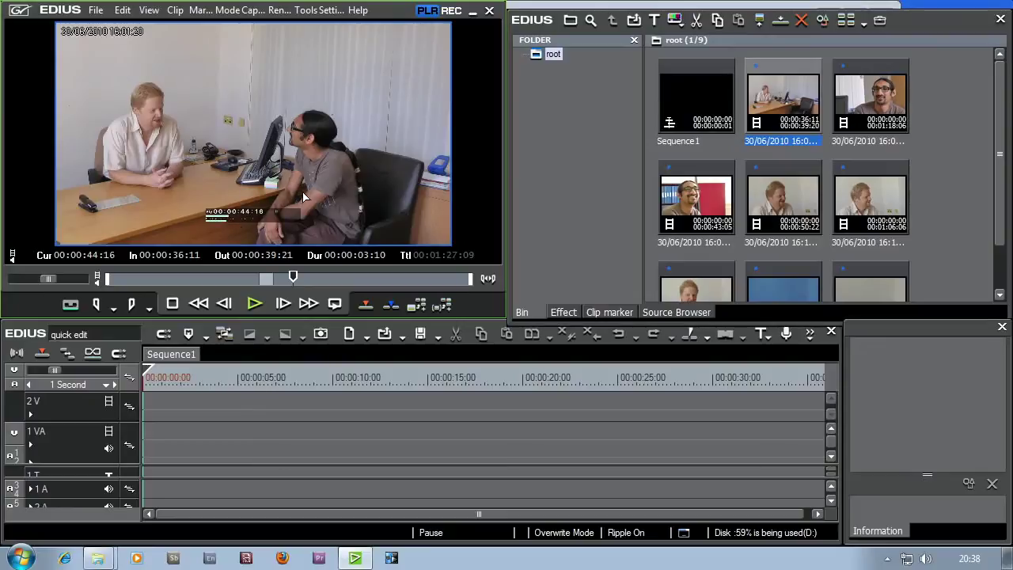
# - Set the Player's On Screen Display timecode size to Medium in User Settings and apply
pyautogui.click(332, 10)
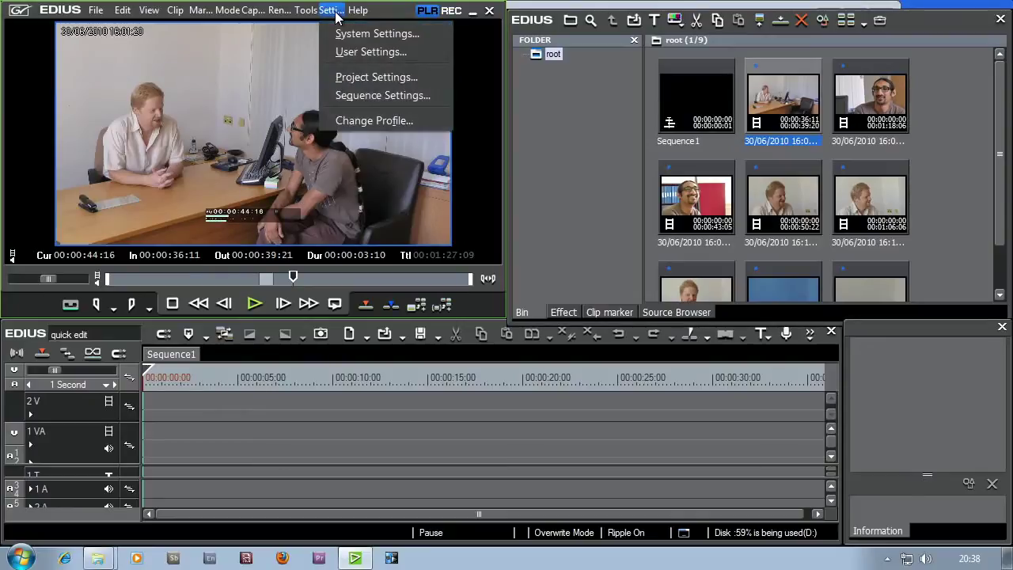
pyautogui.click(344, 52)
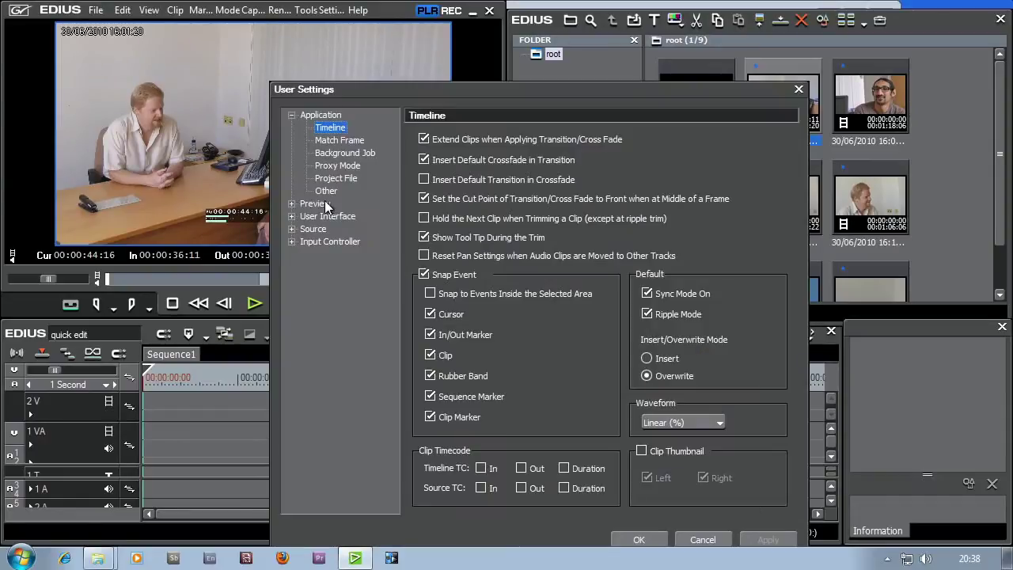
pyautogui.click(320, 204)
pyautogui.click(349, 241)
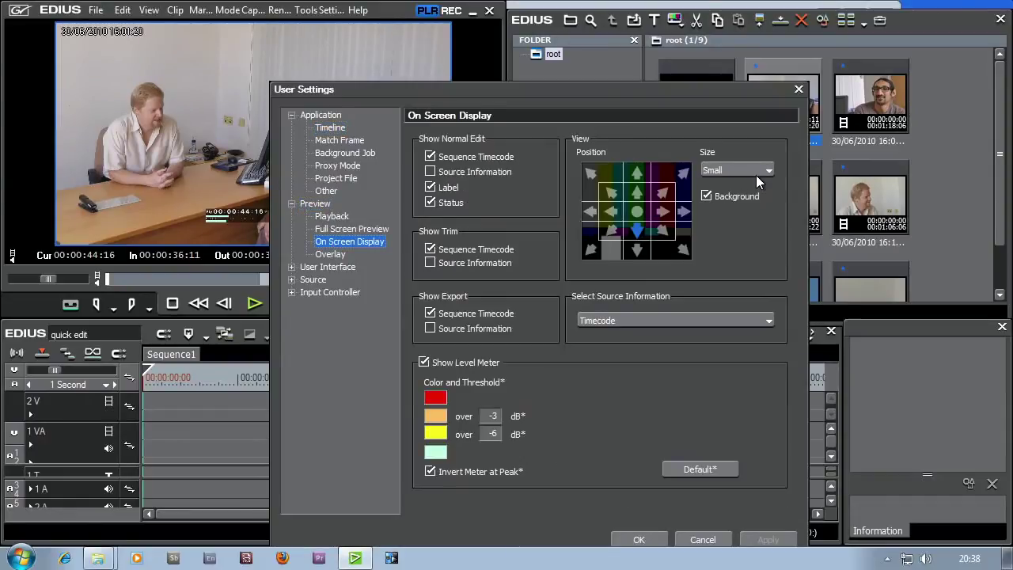
pyautogui.click(736, 170)
pyautogui.click(722, 199)
pyautogui.click(767, 539)
pyautogui.click(688, 540)
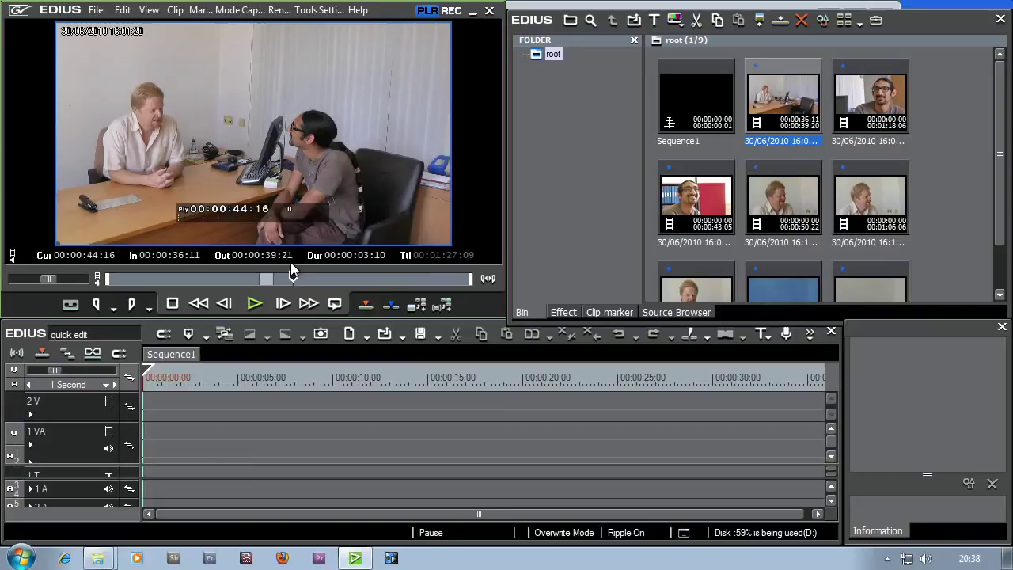
pyautogui.moveTo(291, 279); pyautogui.dragTo(268, 279)
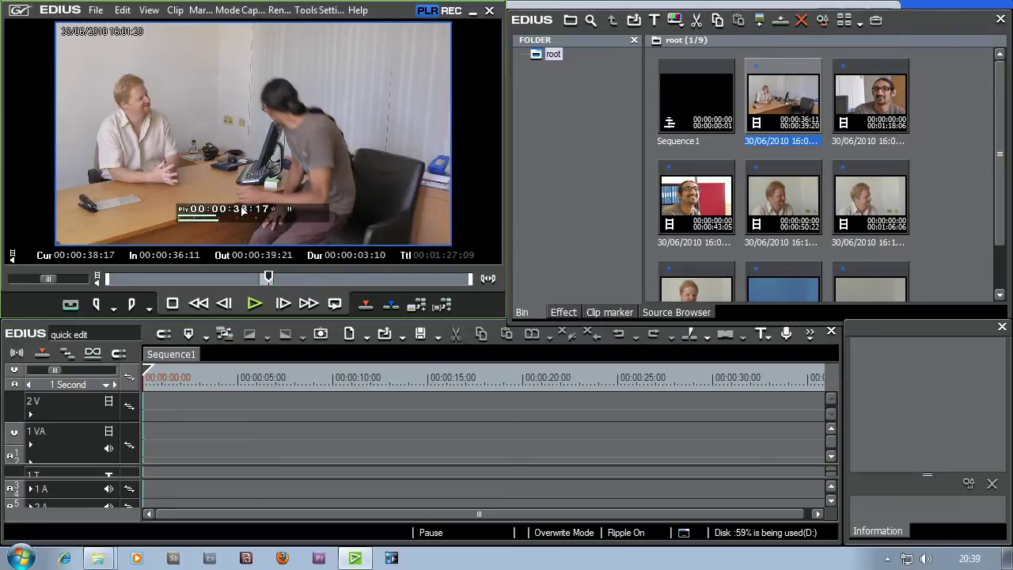
pyautogui.moveTo(270, 277)
pyautogui.mouseDown()
pyautogui.moveTo(260, 275)
pyautogui.moveTo(284, 277)
pyautogui.mouseUp()
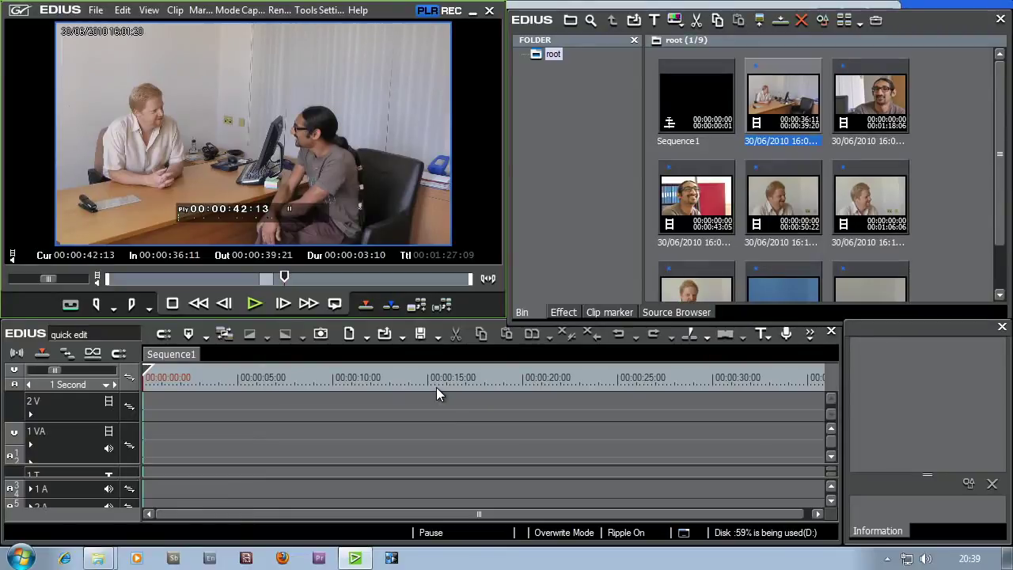
pyautogui.moveTo(286, 275); pyautogui.dragTo(291, 276)
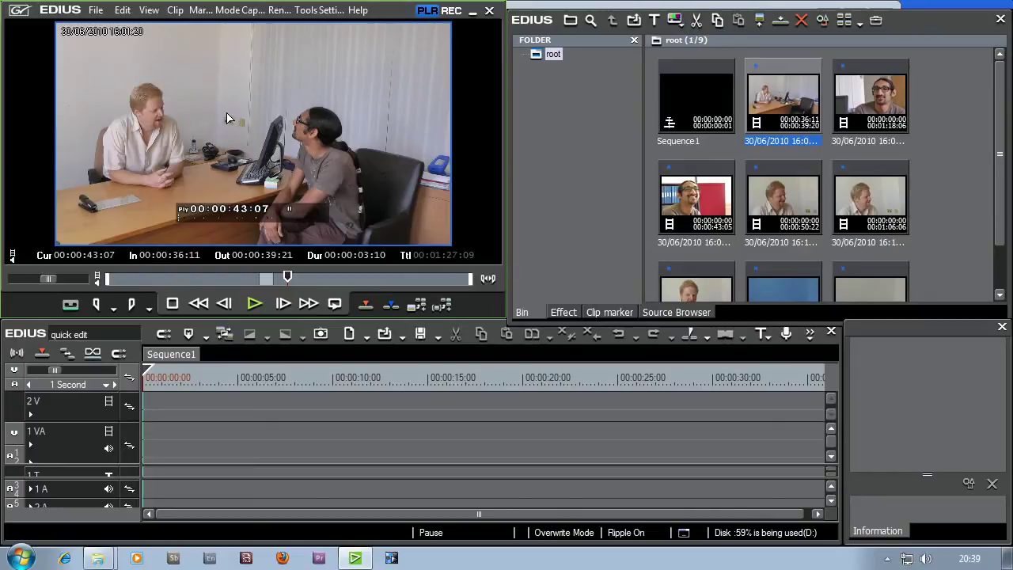
# - Place the marked 00:00:03:09 office segment at the start of Sequence1's 1 VA track and enlarge the timeline
pyautogui.moveTo(227, 118); pyautogui.dragTo(144, 453)
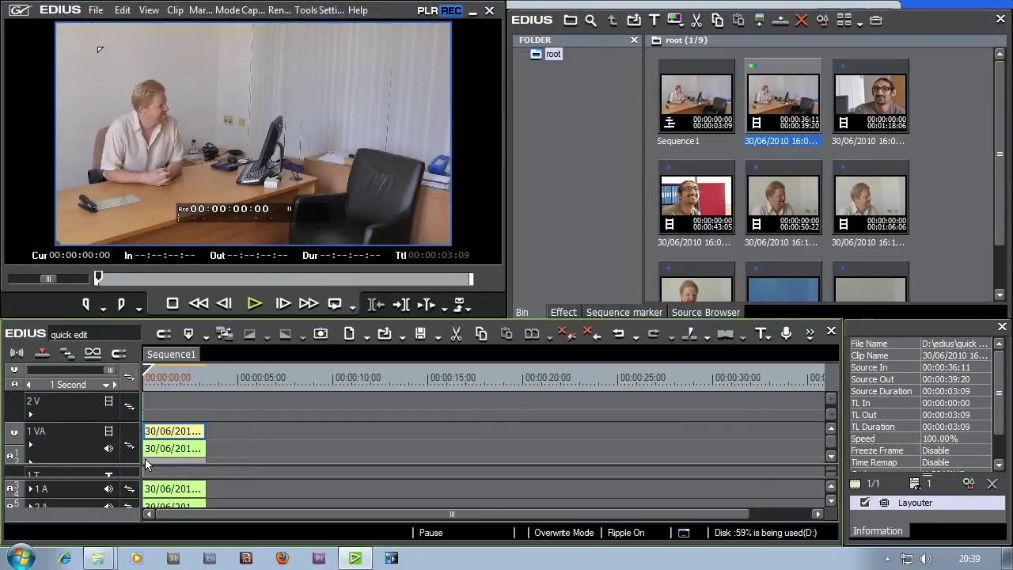
pyautogui.moveTo(219, 319); pyautogui.dragTo(224, 236)
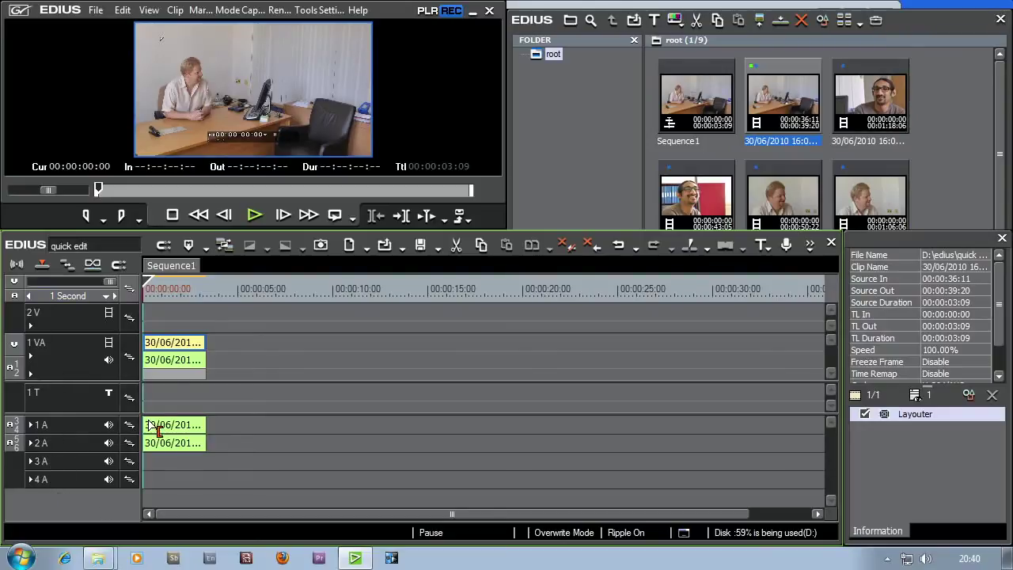
pyautogui.click(123, 369)
pyautogui.rightClick(68, 360)
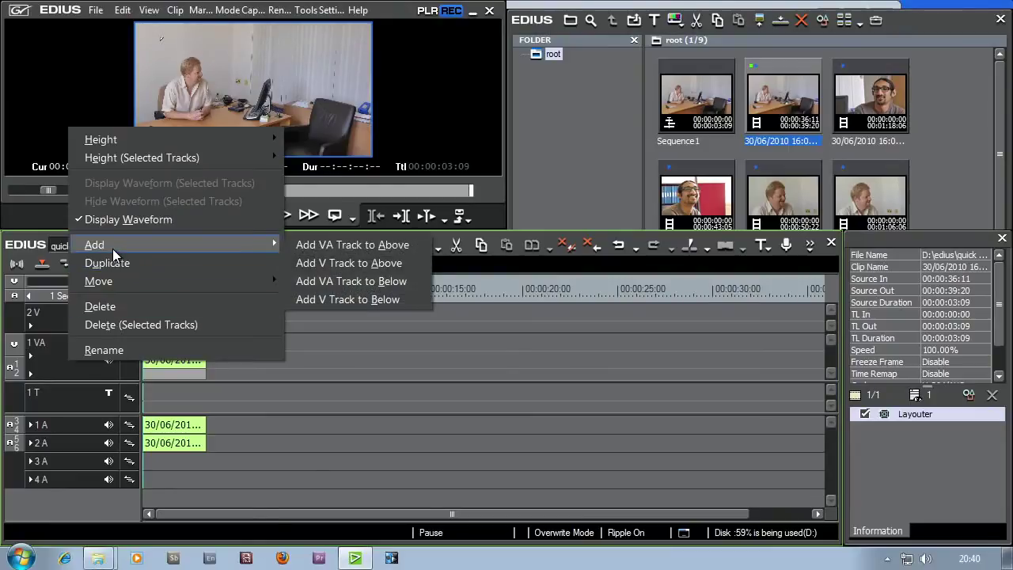
pyautogui.click(287, 379)
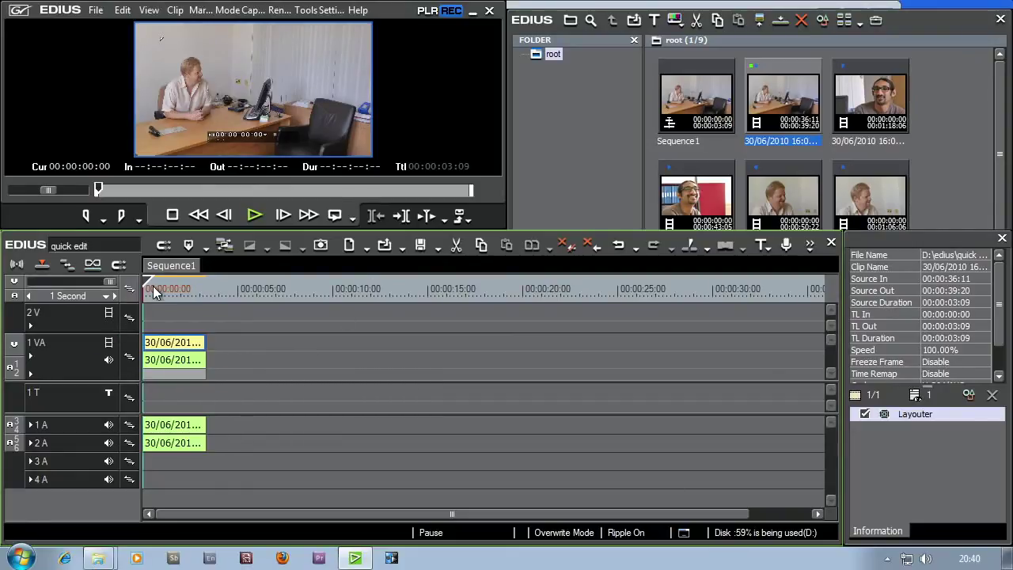
# - Play Sequence1, then scrub its first five seconds, stopping at 00:00:01:10 on the handshake
pyautogui.click(253, 219)
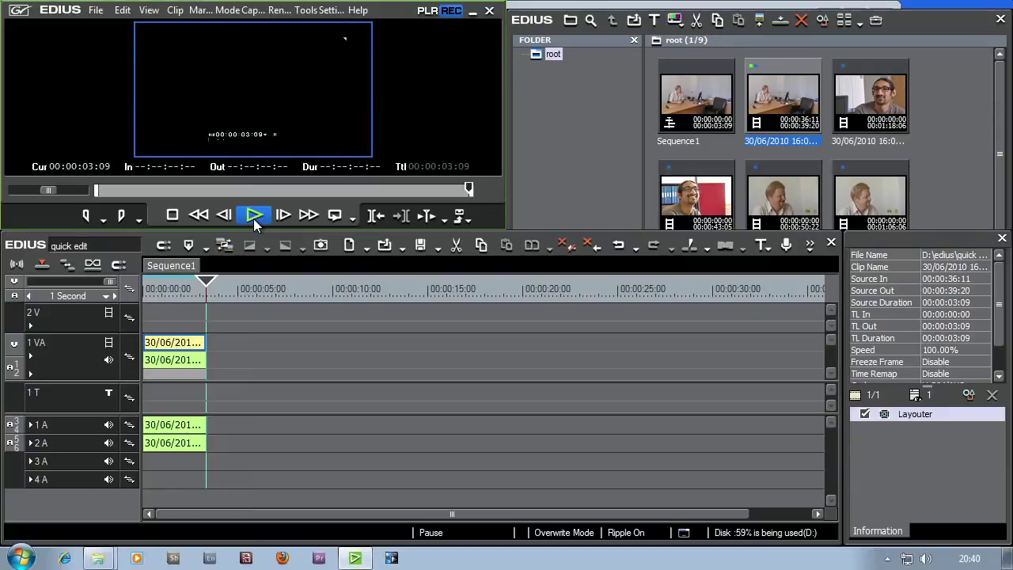
pyautogui.moveTo(206, 286); pyautogui.dragTo(144, 291)
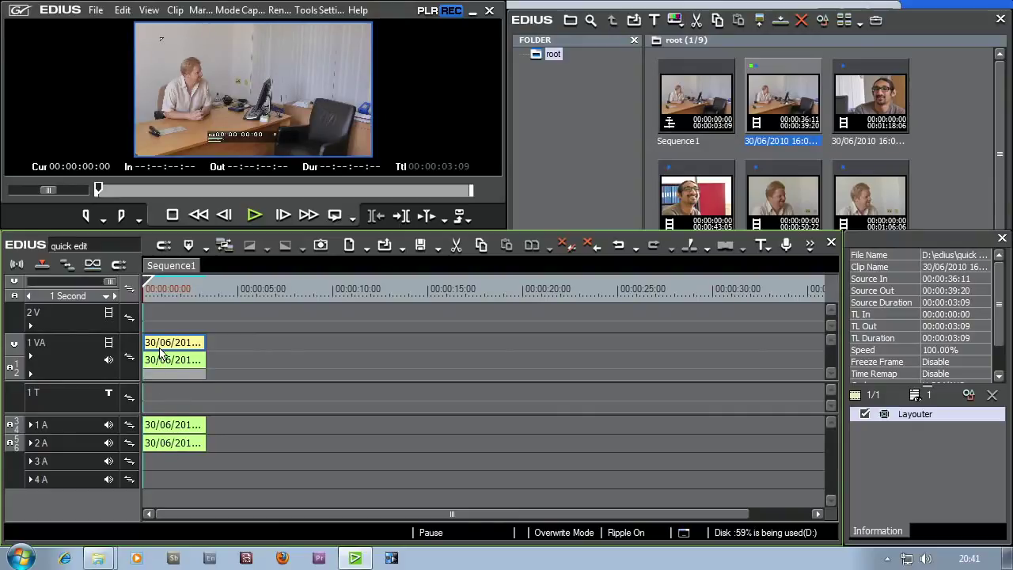
pyautogui.moveTo(167, 287)
pyautogui.mouseDown()
pyautogui.moveTo(260, 291)
pyautogui.moveTo(138, 301)
pyautogui.moveTo(169, 299)
pyautogui.mouseUp()
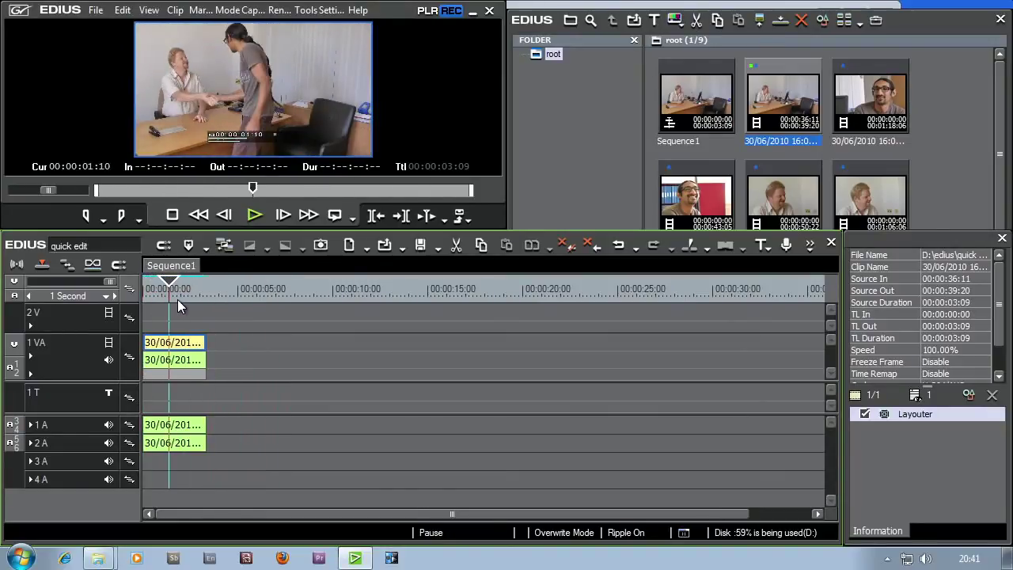